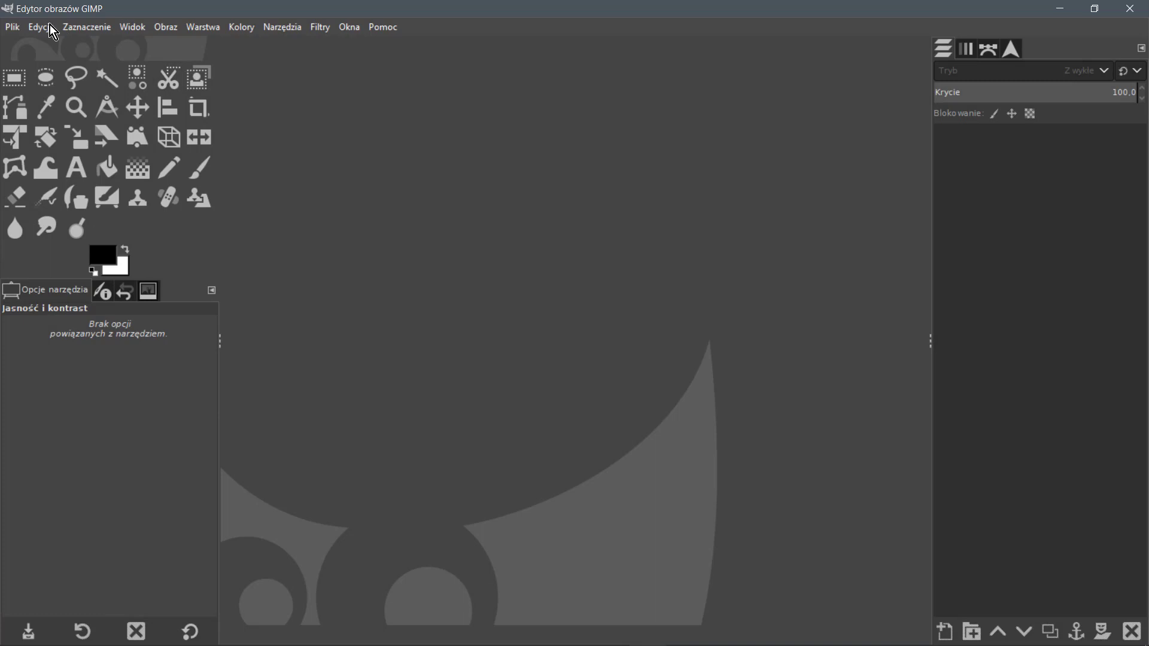
# Step: Open the File > Open dialog to load a photo from the 7_Kolory – edycja folder
pyautogui.click(17, 29)
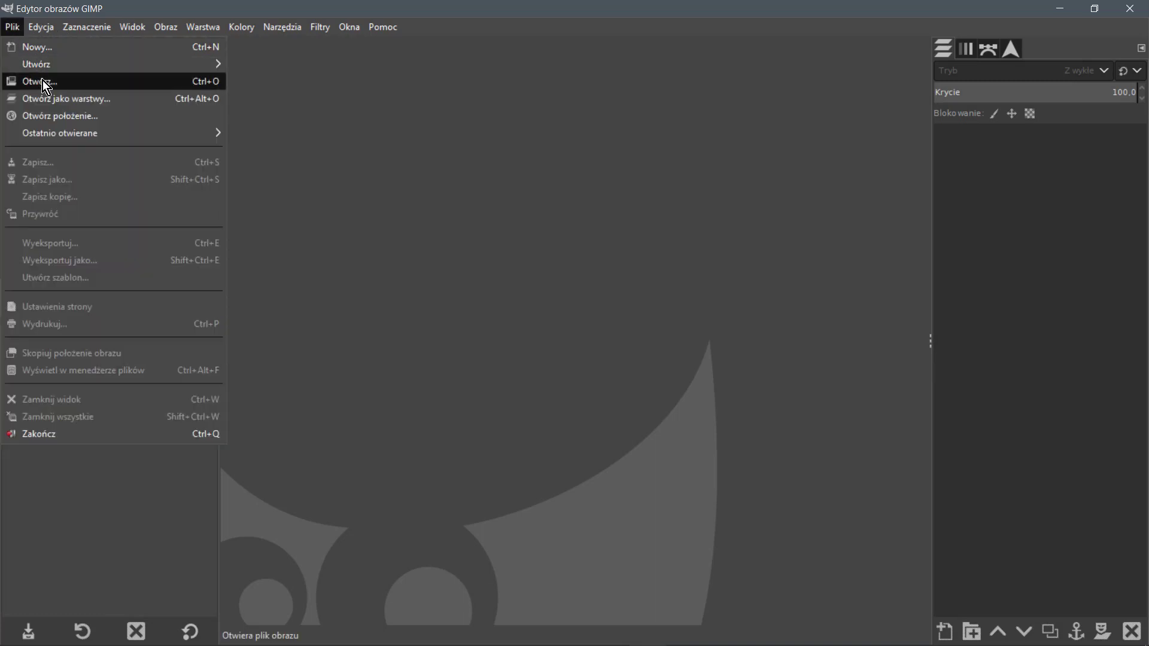
pyautogui.click(42, 80)
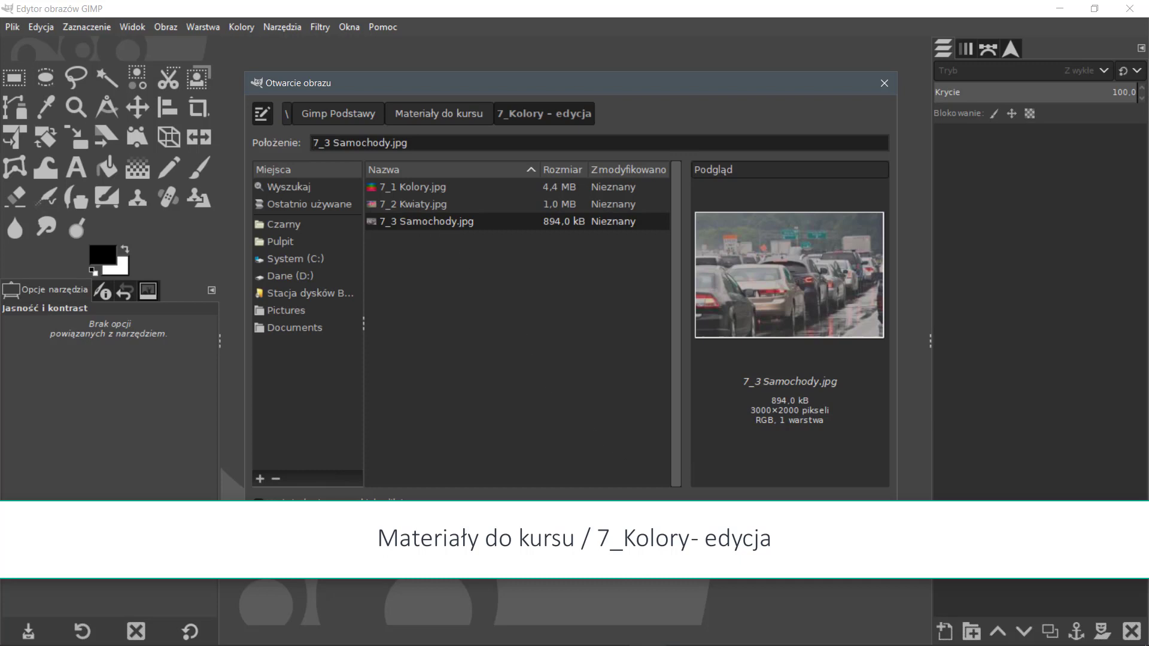
# Step: Load 7_3 Samochody.jpg onto the canvas from the open dialog
pyautogui.press('Return')
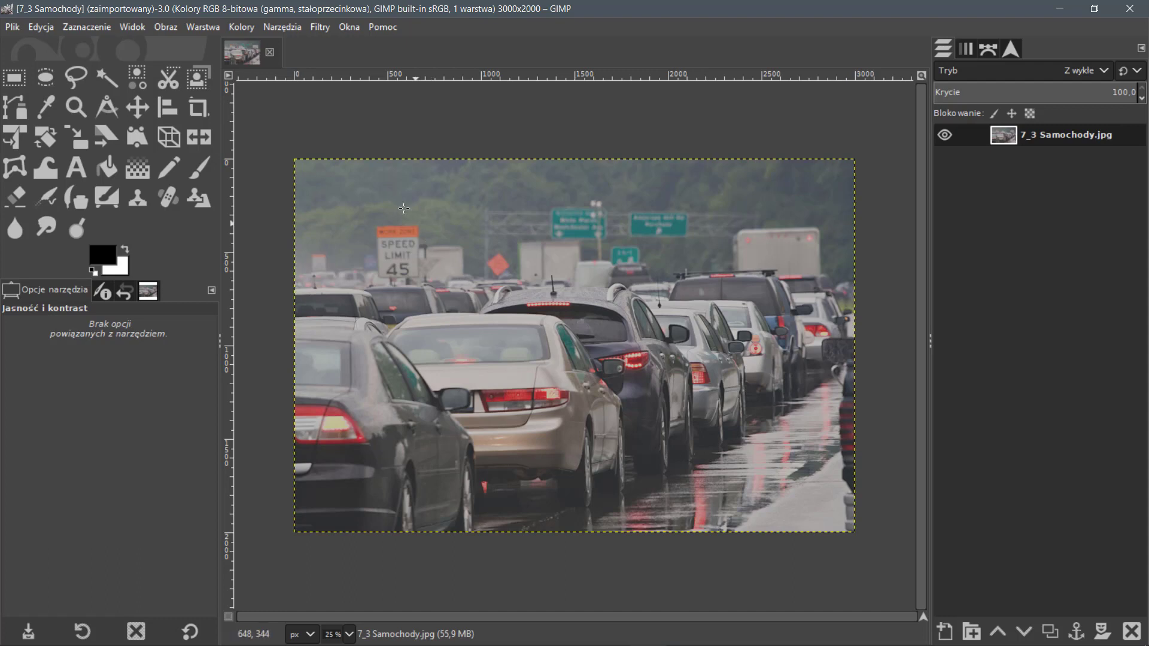
# Step: Open Brightness-Contrast, move it off the photo and try darker brightness and stronger contrast
pyautogui.click(240, 31)
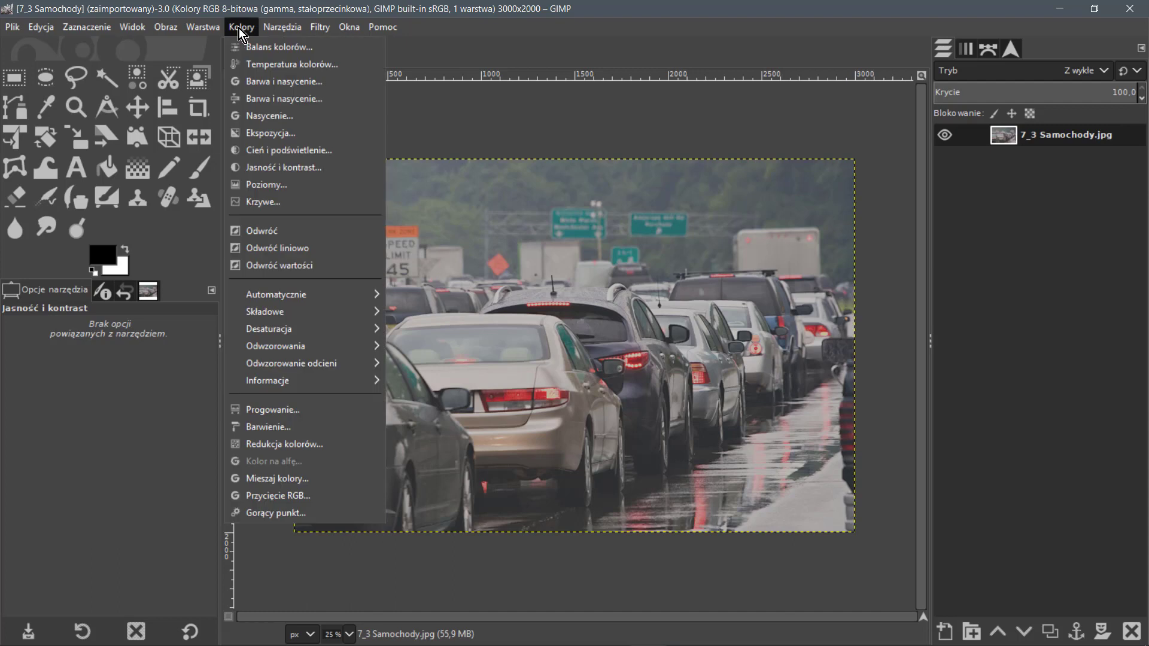
pyautogui.click(318, 166)
pyautogui.moveTo(667, 417); pyautogui.dragTo(248, 143)
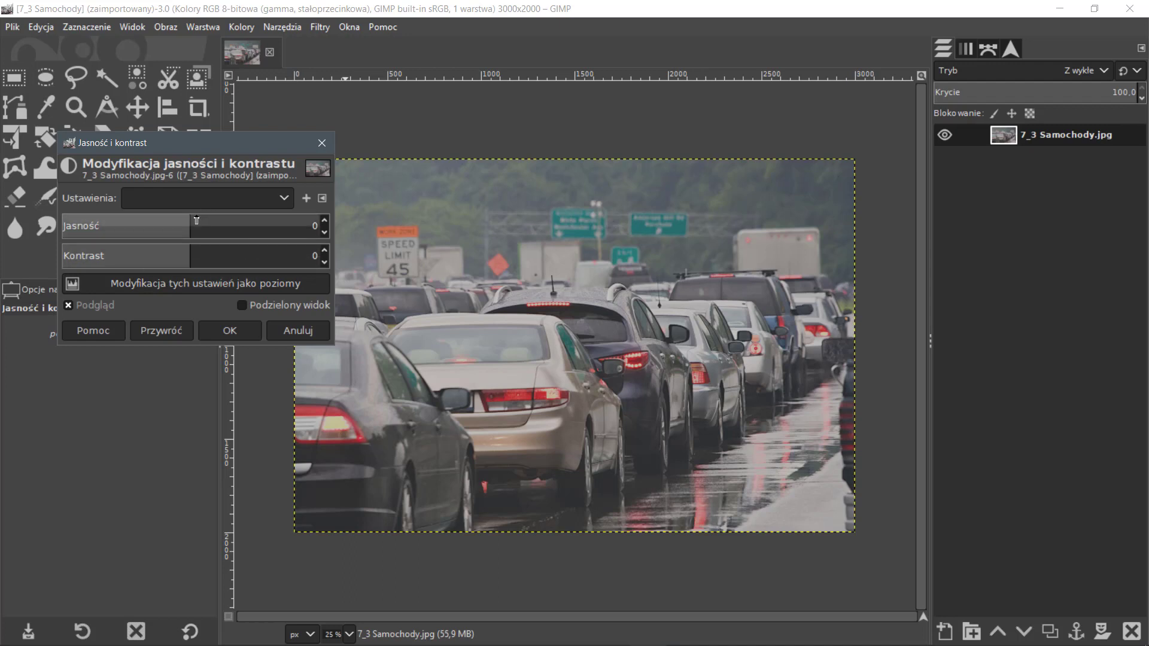
pyautogui.moveTo(190, 221)
pyautogui.mouseDown()
pyautogui.moveTo(99, 227)
pyautogui.moveTo(190, 231)
pyautogui.moveTo(113, 257)
pyautogui.mouseUp()
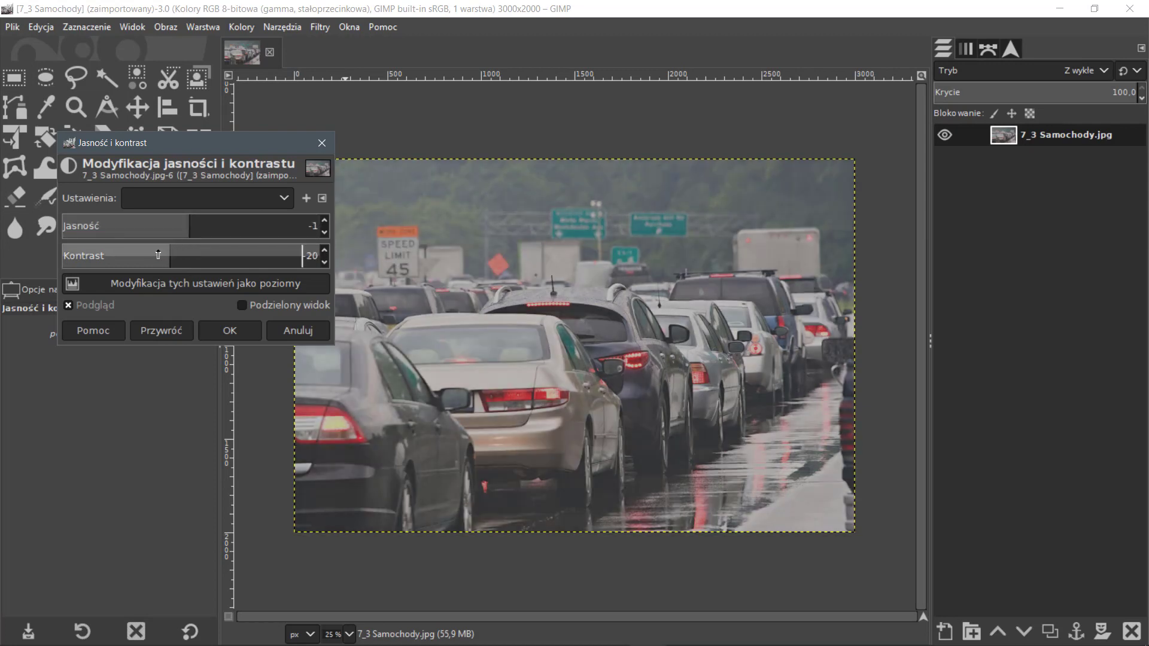
pyautogui.moveTo(113, 257)
pyautogui.mouseDown()
pyautogui.moveTo(274, 268)
pyautogui.moveTo(189, 257)
pyautogui.moveTo(211, 227)
pyautogui.mouseUp()
# Step: Settle the adjustment at brightness 10 and contrast about 40
pyautogui.scroll(3, 210, 227)
pyautogui.scroll(2, 211, 228)
pyautogui.click(211, 252)
pyautogui.moveTo(211, 252); pyautogui.dragTo(233, 255)
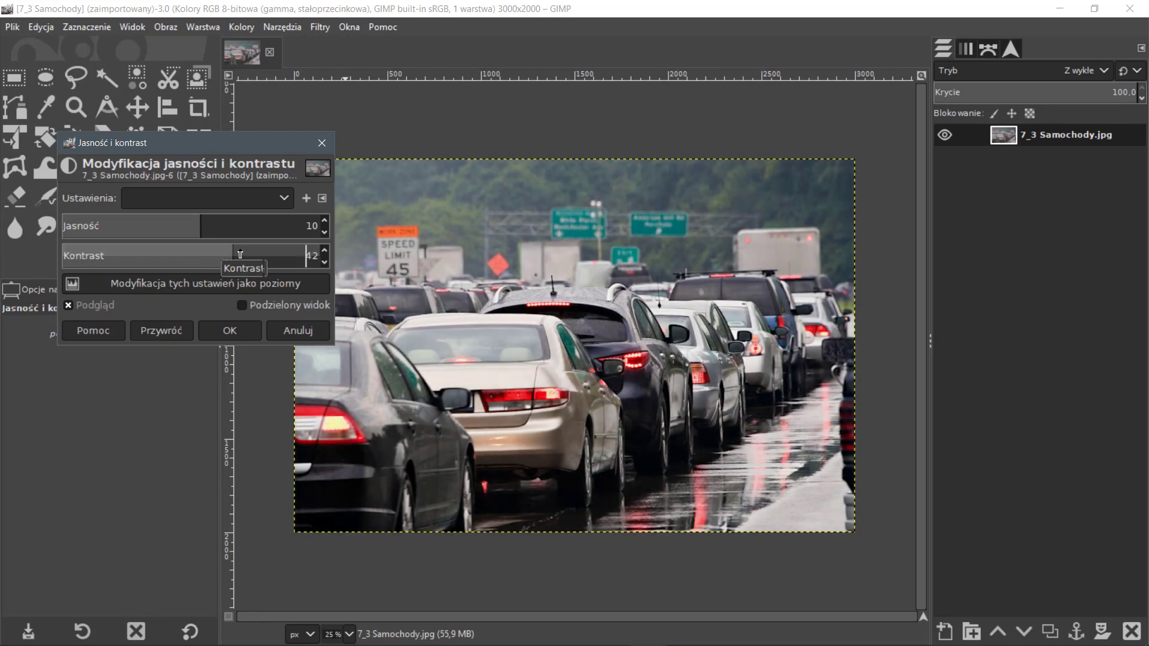
pyautogui.scroll(-2, 240, 254)
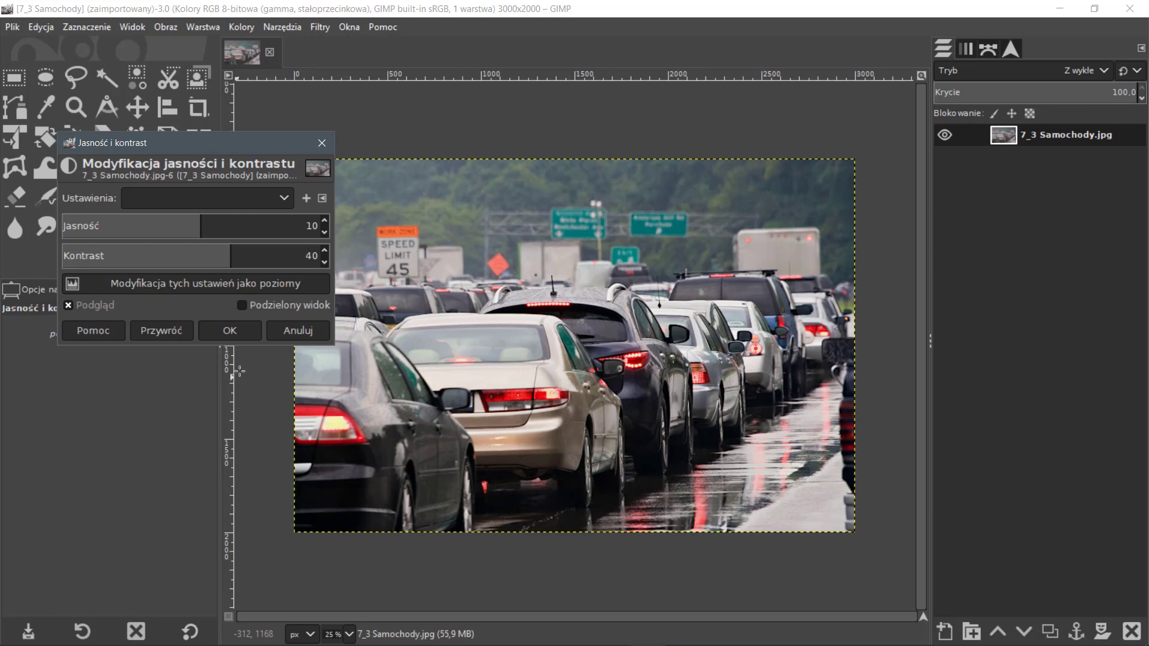
# Step: Enable split view and slide the before/after divider across the photo
pyautogui.click(261, 306)
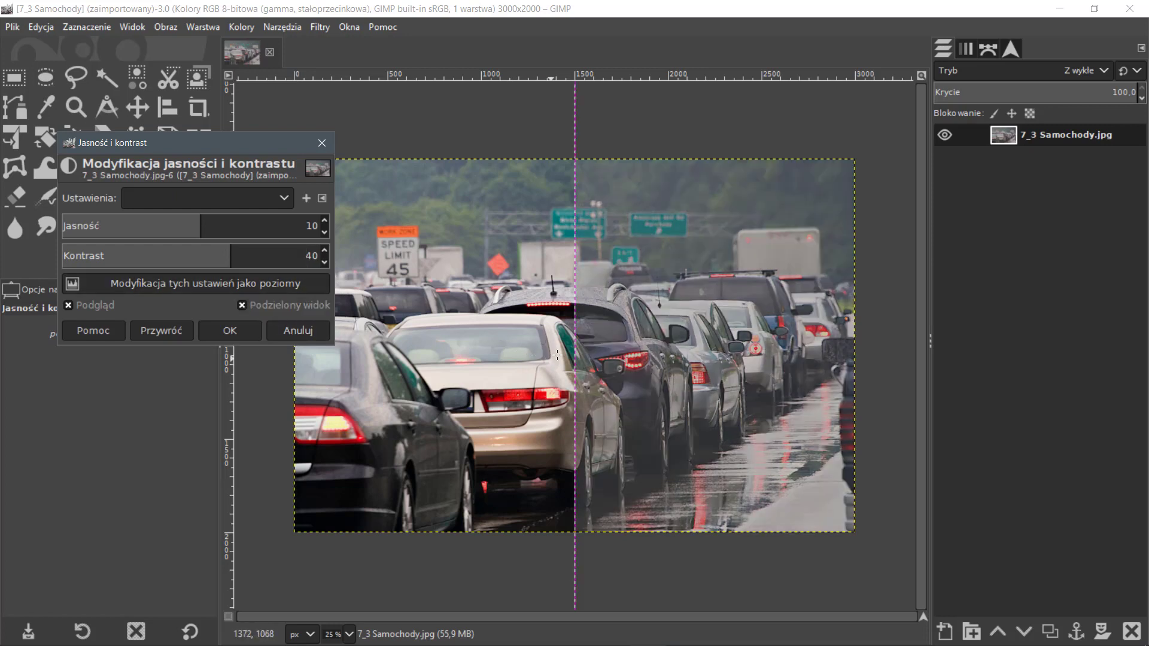
pyautogui.moveTo(575, 326)
pyautogui.mouseDown()
pyautogui.moveTo(378, 492)
pyautogui.moveTo(365, 466)
pyautogui.mouseUp()
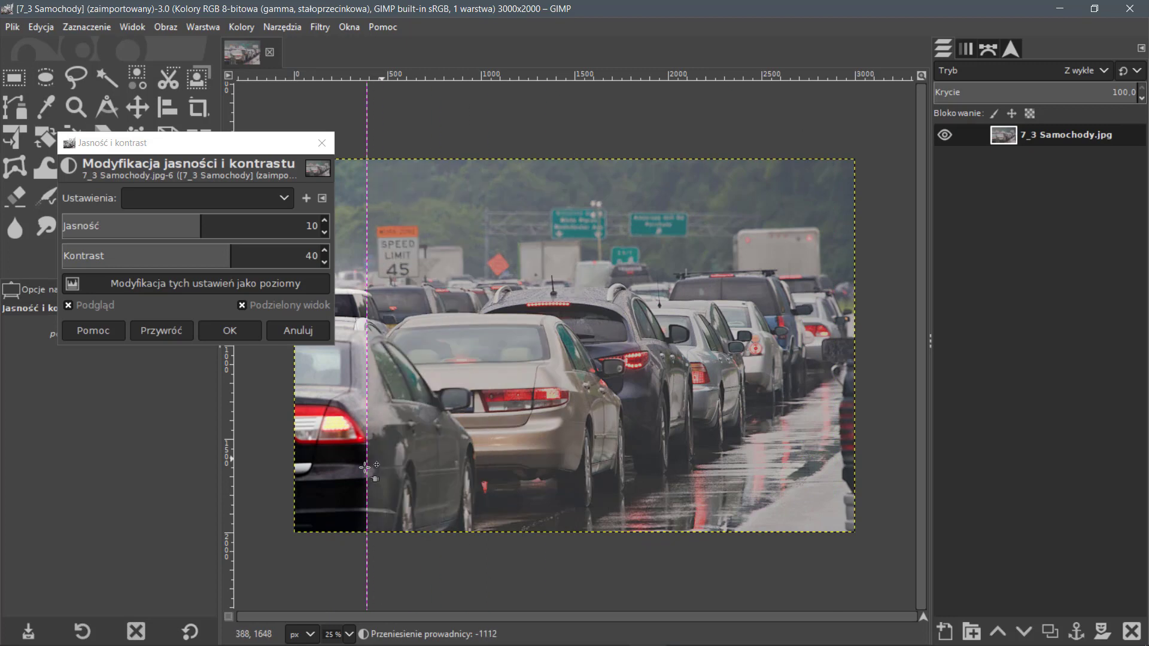
pyautogui.moveTo(366, 466); pyautogui.dragTo(580, 395)
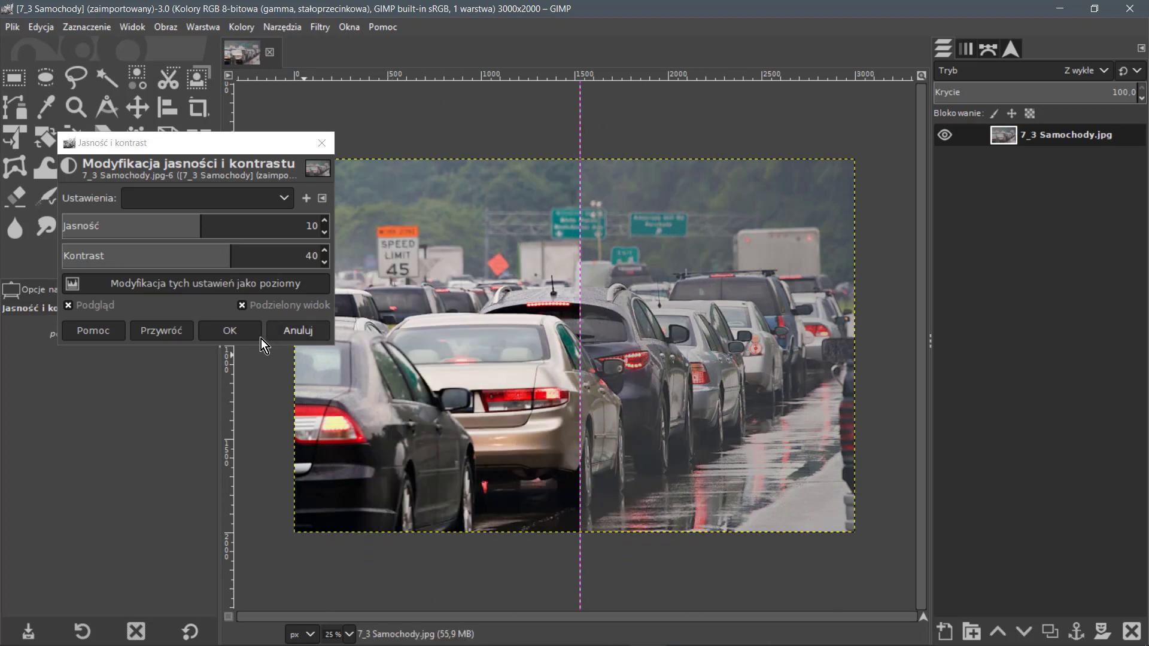
# Step: Apply the brightness-contrast change, then undo it
pyautogui.click(229, 337)
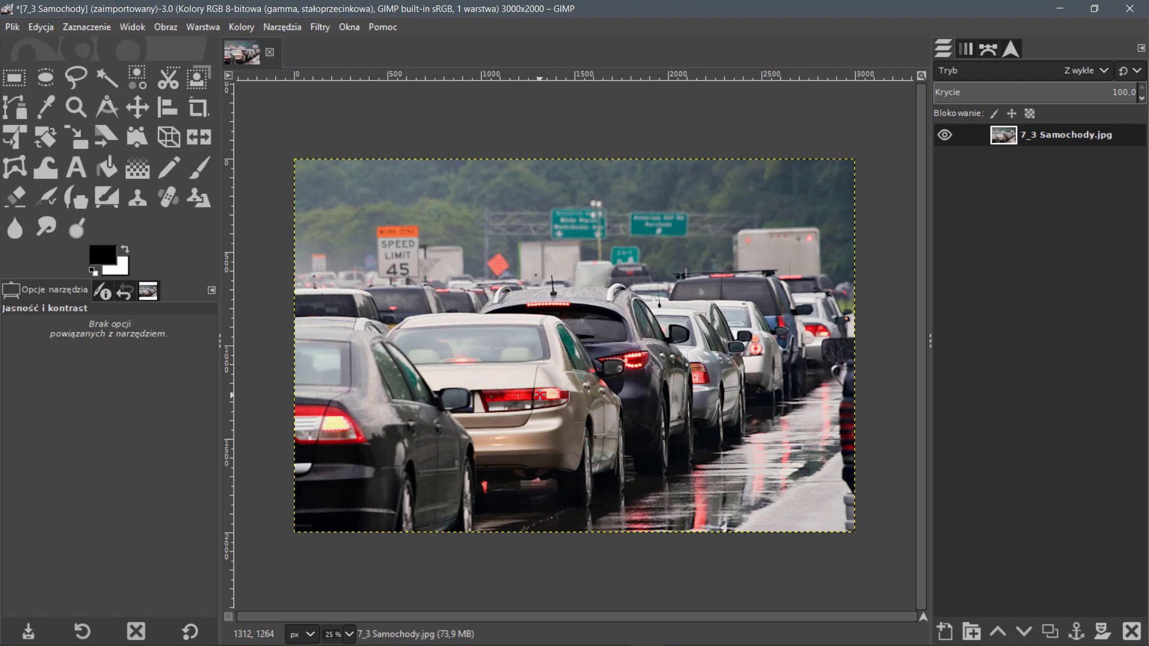
pyautogui.hotkey('ctrl', 'z')
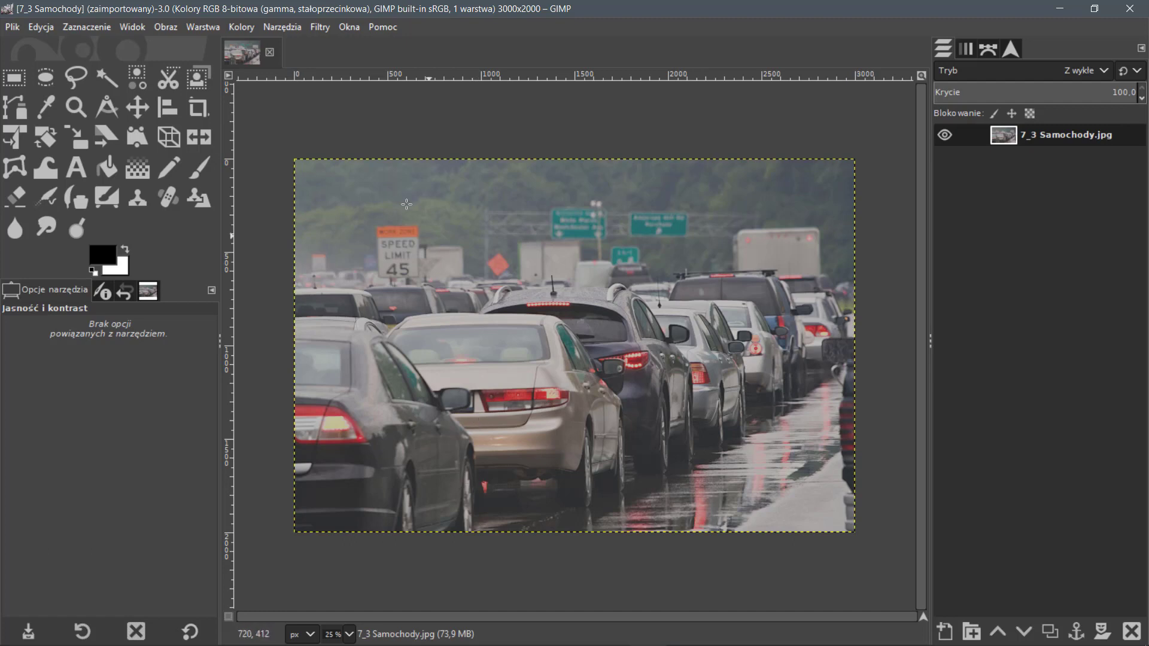
# Step: Auto-equalize the photo with Colours > Auto > Equalize
pyautogui.click(242, 30)
pyautogui.moveTo(275, 295)
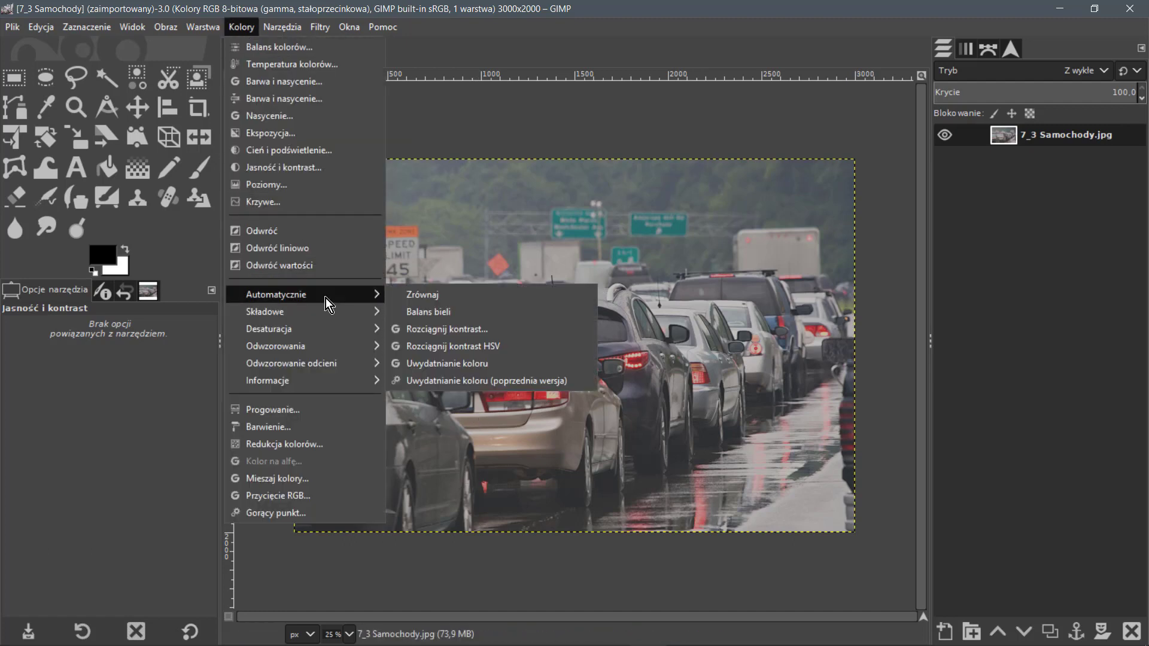
pyautogui.click(493, 299)
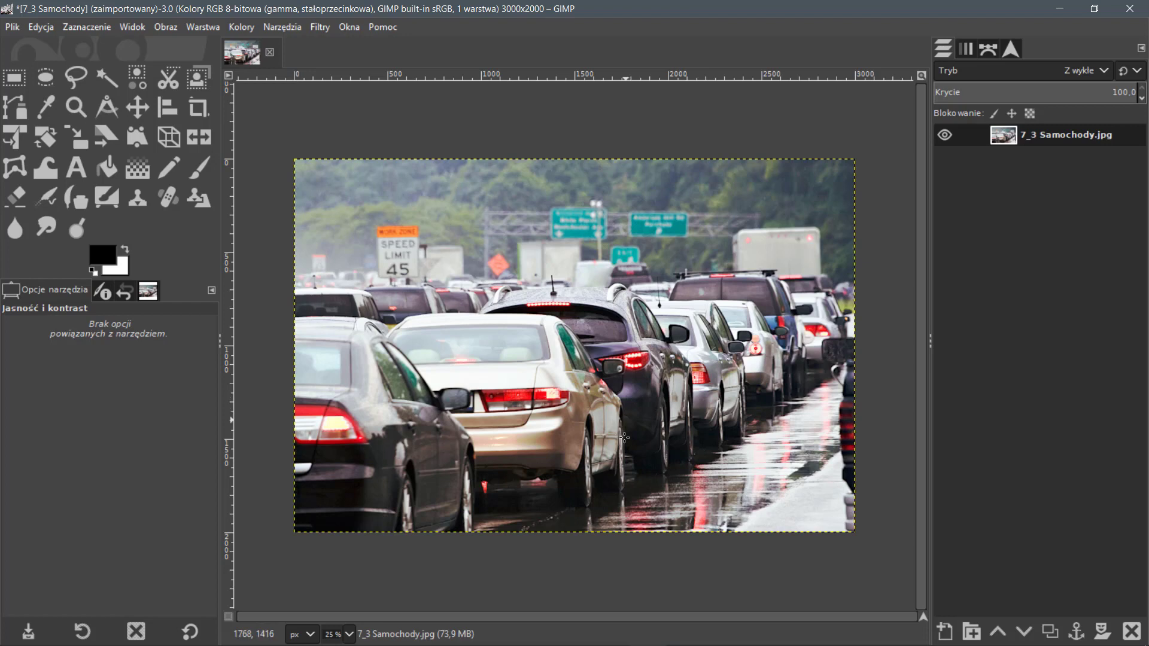
# Step: Open Shadows-Highlights, move it off the photo and test shadows at -50
pyautogui.click(242, 26)
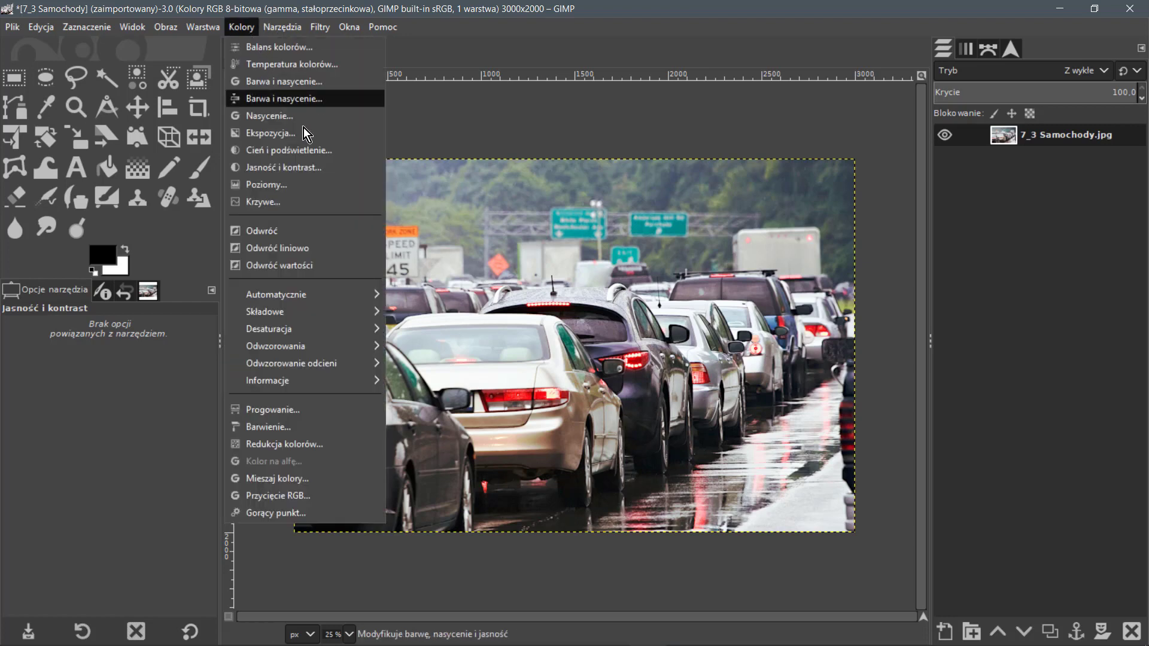
pyautogui.click(322, 154)
pyautogui.moveTo(522, 366); pyautogui.dragTo(239, 121)
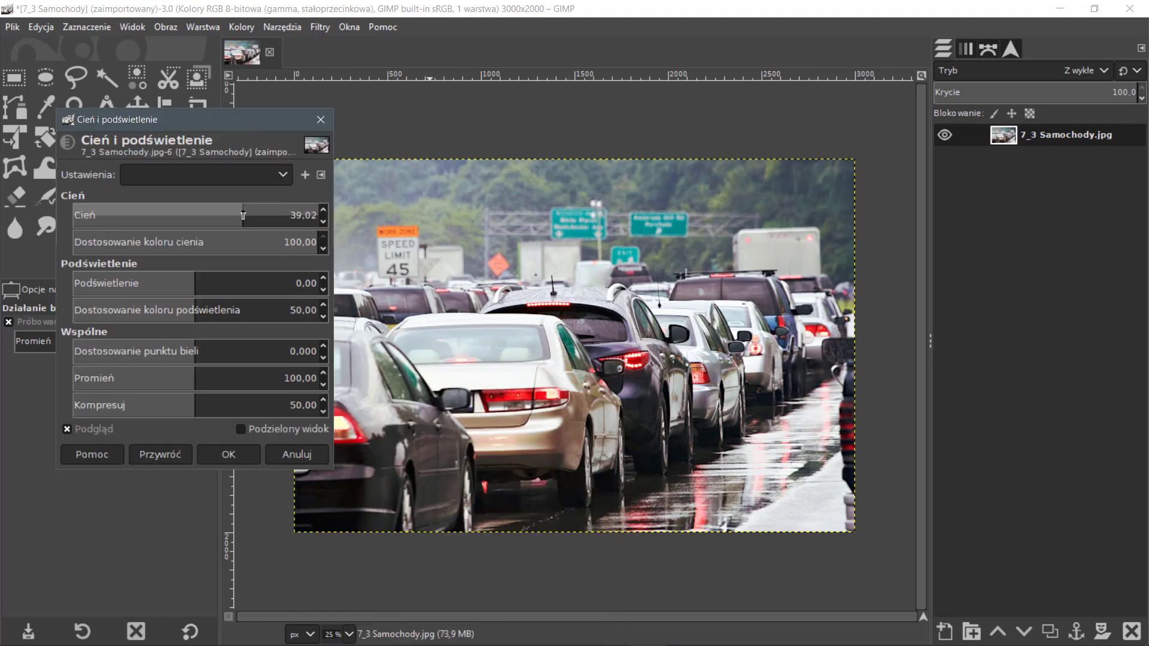
pyautogui.click(134, 203)
pyautogui.moveTo(134, 203); pyautogui.dragTo(74, 215)
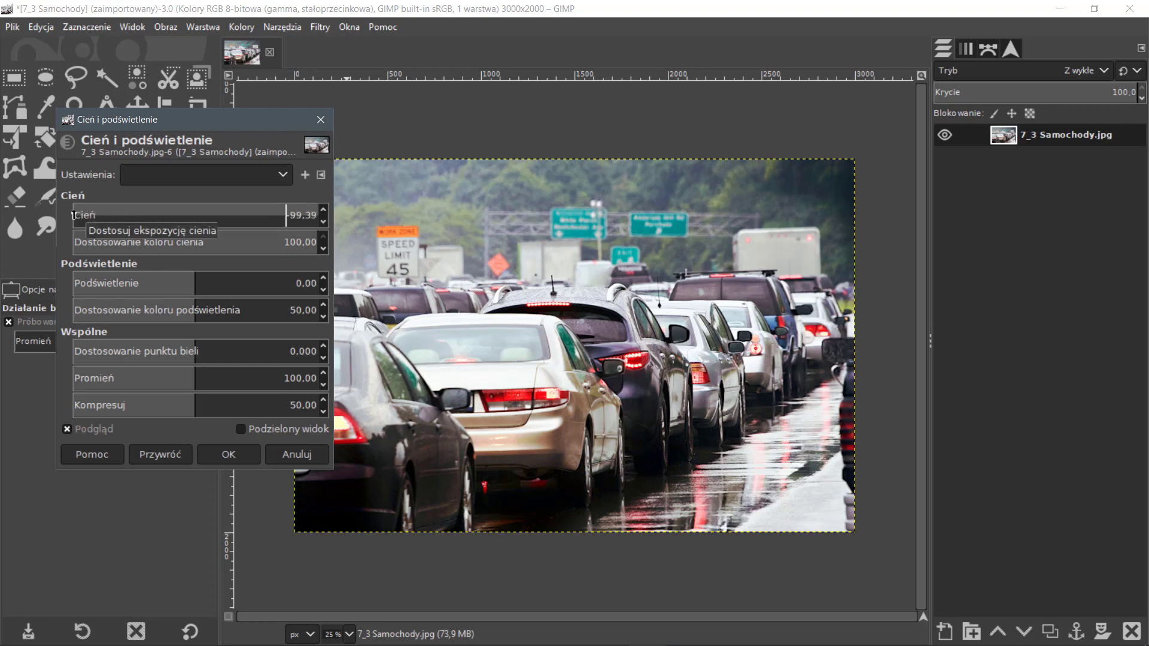
# Step: Set shadows to 84.15, shadow colour correction to 100 and highlights to about 90
pyautogui.click(264, 222)
pyautogui.moveTo(264, 222)
pyautogui.mouseDown()
pyautogui.moveTo(351, 231)
pyautogui.moveTo(304, 216)
pyautogui.mouseUp()
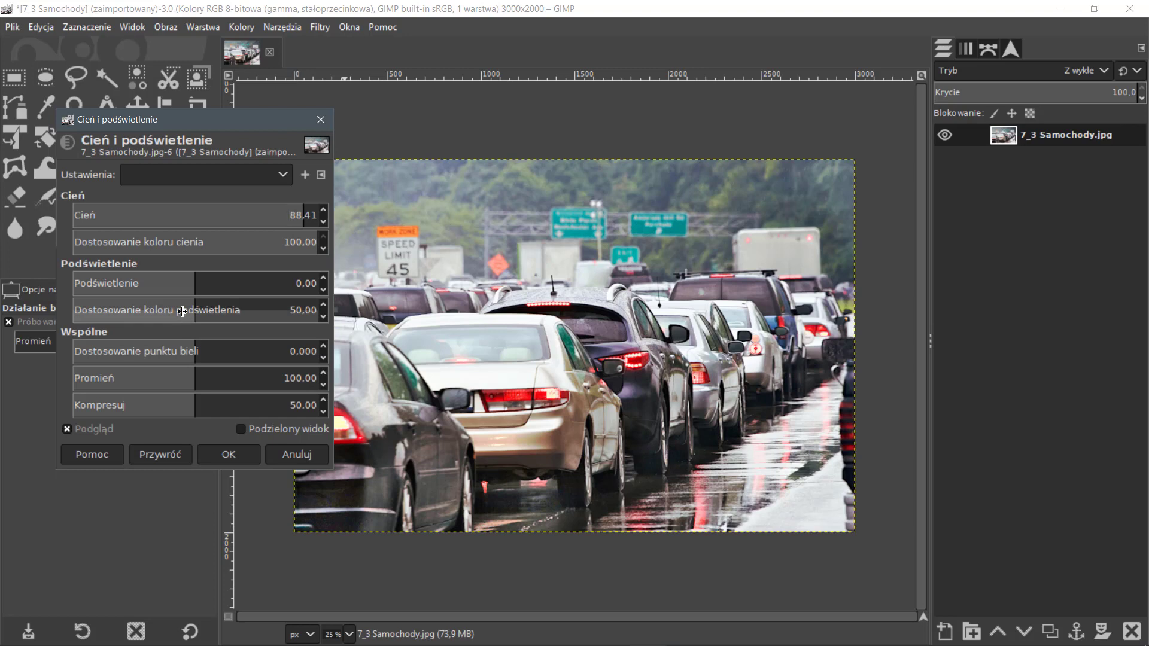
pyautogui.moveTo(180, 247)
pyautogui.mouseDown()
pyautogui.moveTo(146, 251)
pyautogui.moveTo(378, 265)
pyautogui.moveTo(60, 254)
pyautogui.mouseUp()
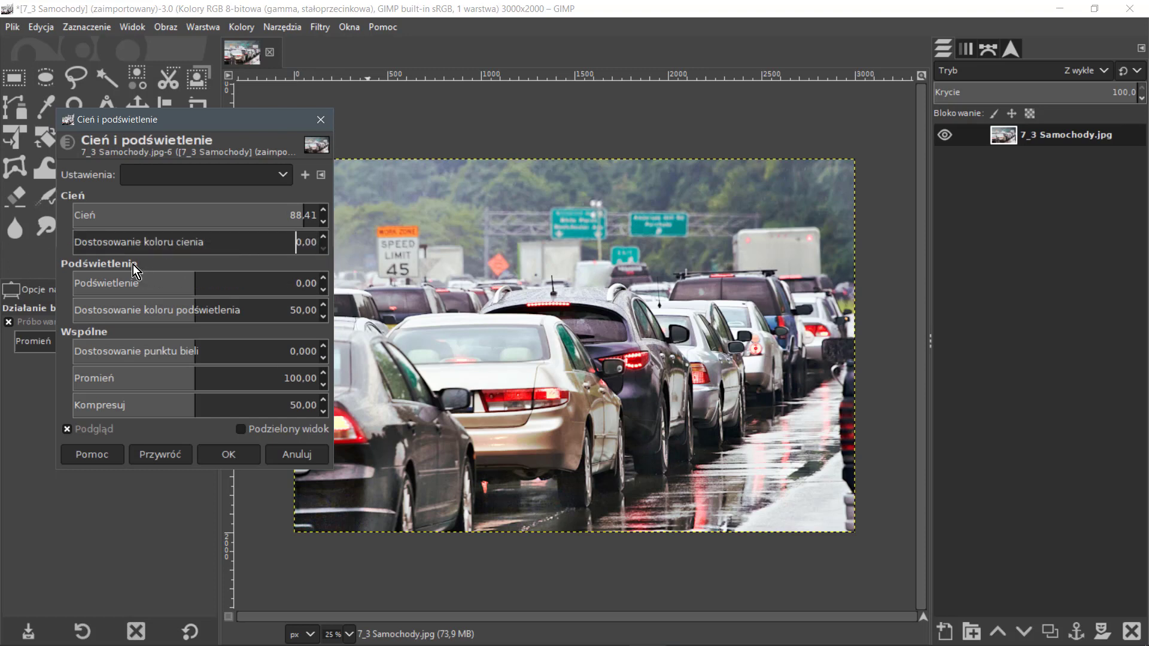
pyautogui.moveTo(137, 243); pyautogui.dragTo(564, 491)
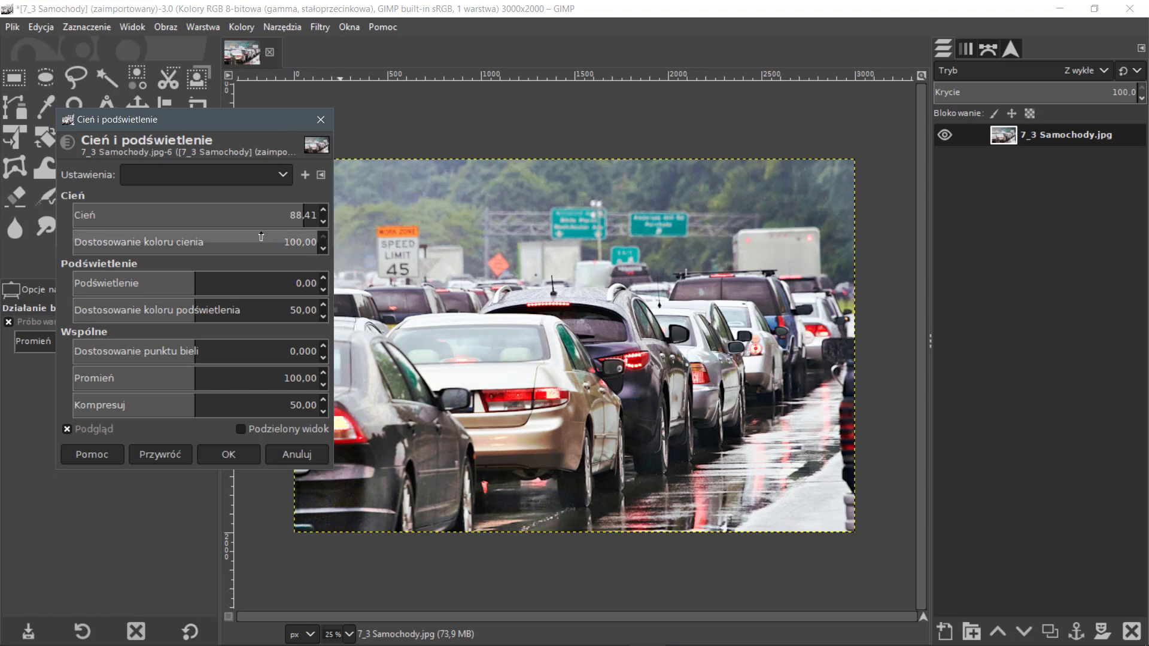
pyautogui.moveTo(288, 212); pyautogui.dragTo(299, 213)
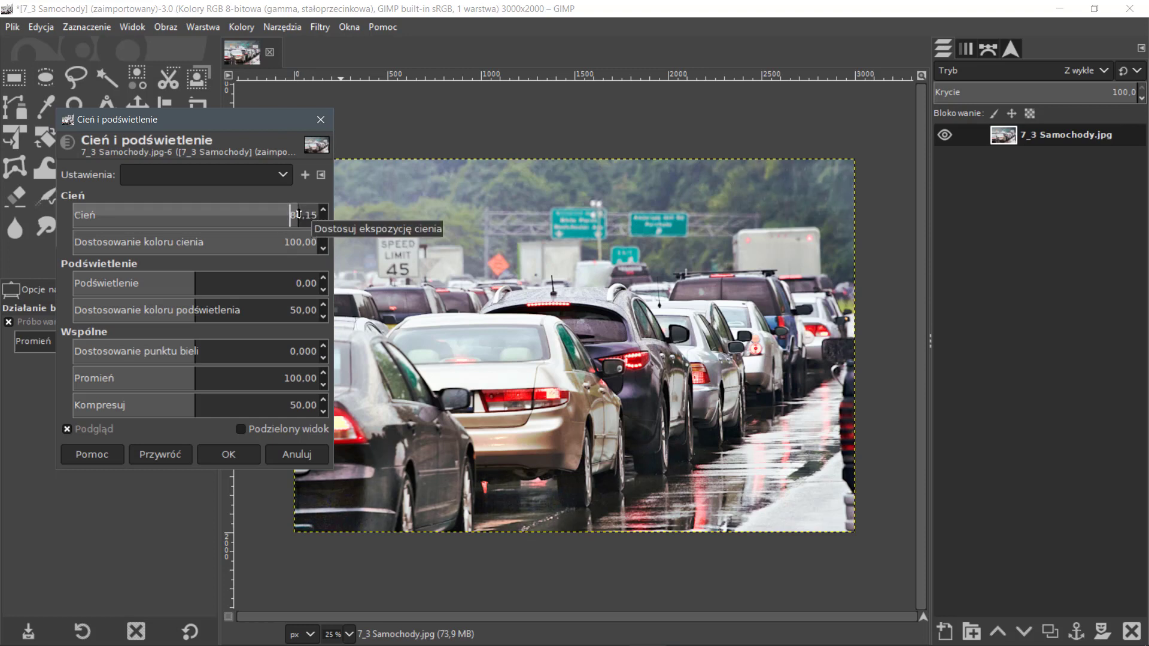
pyautogui.moveTo(198, 286); pyautogui.dragTo(290, 284)
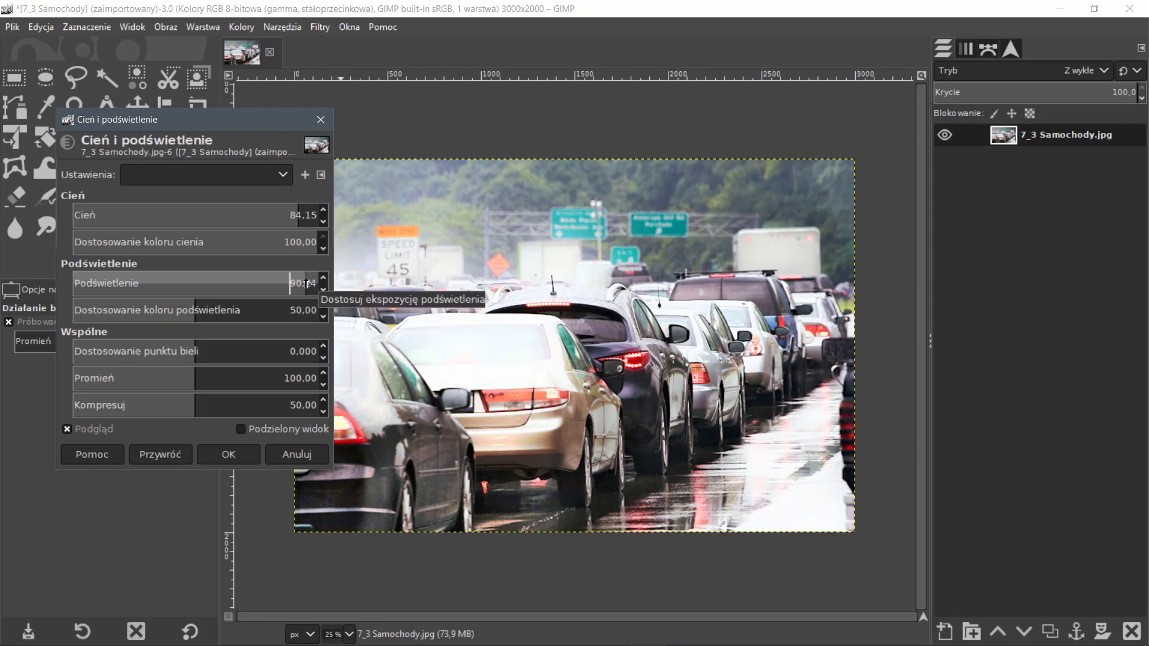
# Step: Lower highlights to -79.27 and restore highlight colour correction to 100
pyautogui.moveTo(306, 285); pyautogui.dragTo(98, 284)
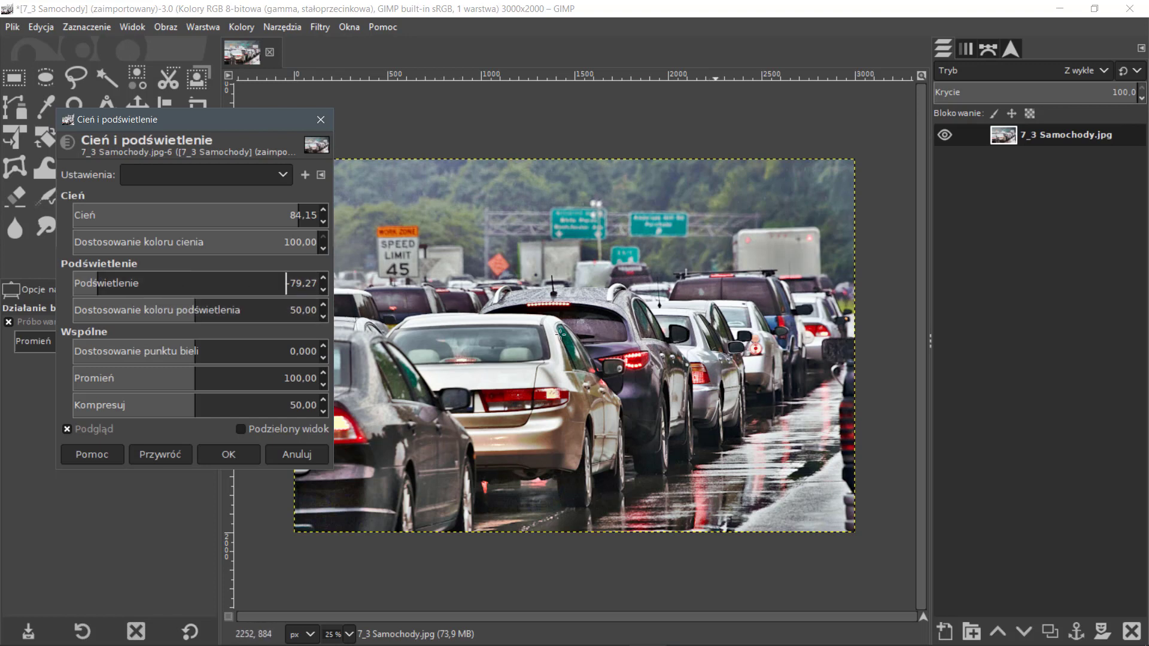
pyautogui.click(195, 310)
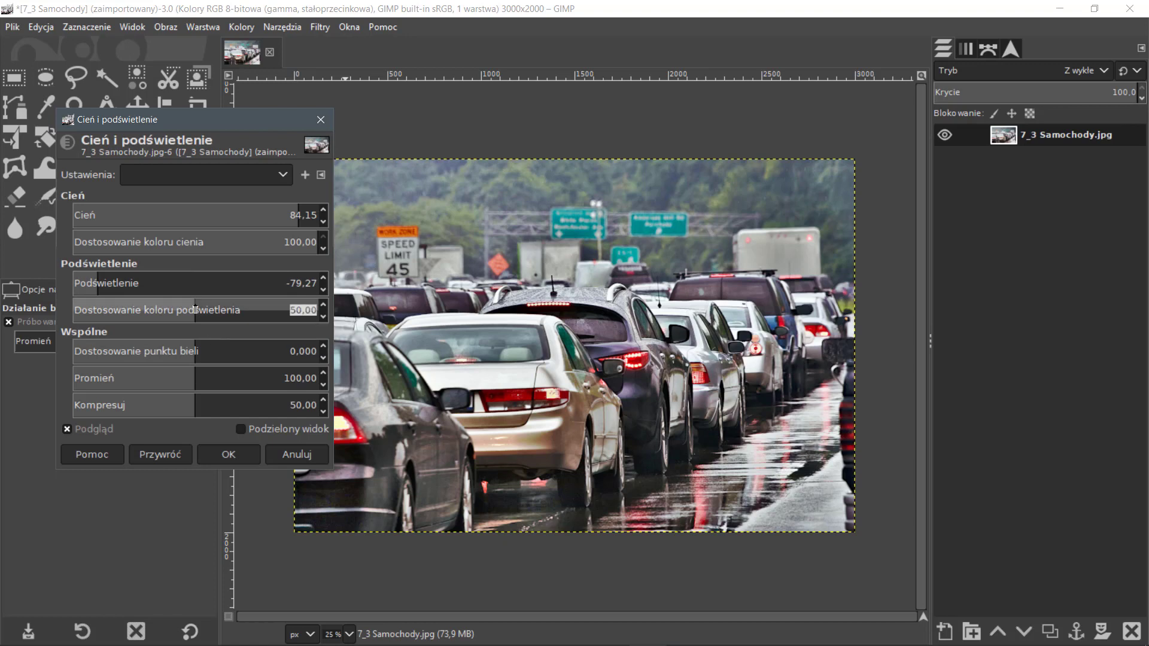
pyautogui.write('0')
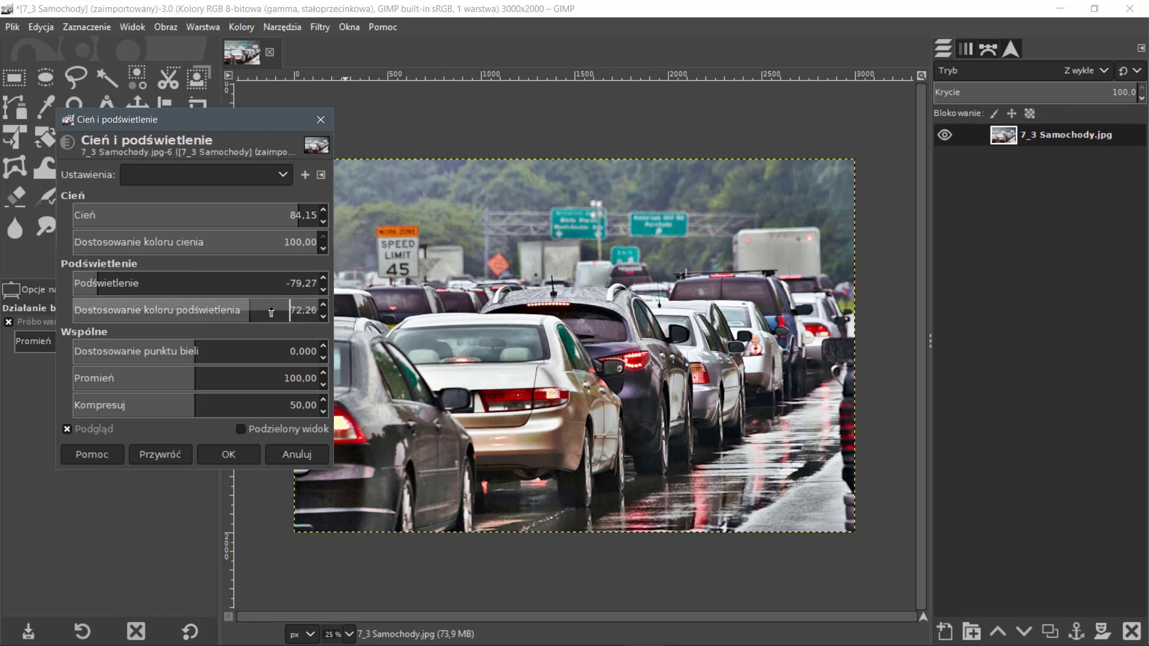
pyautogui.press('Return')
pyautogui.moveTo(293, 316); pyautogui.dragTo(66, 310)
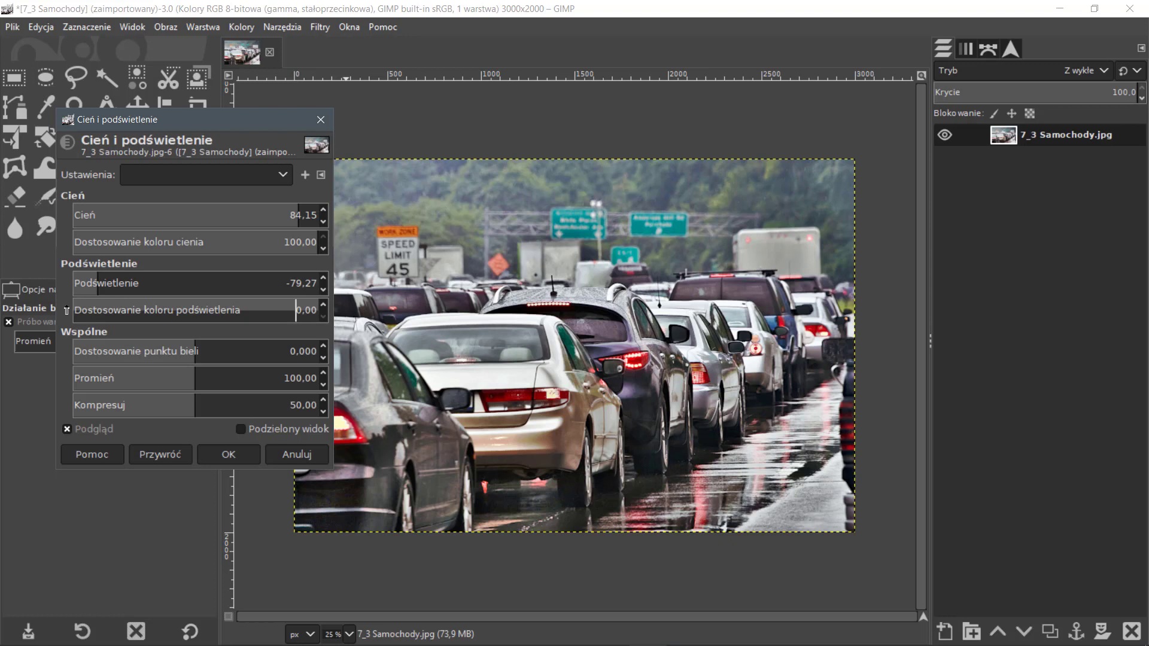
pyautogui.moveTo(119, 320); pyautogui.dragTo(625, 372)
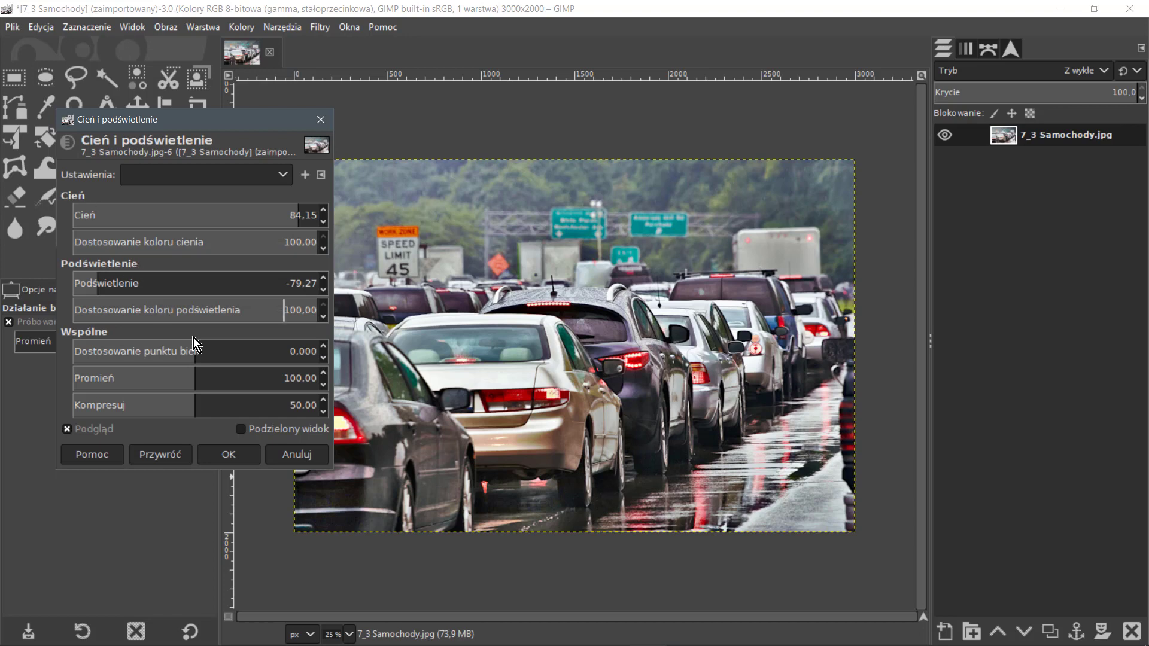
# Step: Set white point to 1.707 and radius to 64.09, then apply the correction
pyautogui.moveTo(192, 354)
pyautogui.mouseDown()
pyautogui.moveTo(226, 352)
pyautogui.moveTo(231, 363)
pyautogui.moveTo(151, 382)
pyautogui.mouseUp()
pyautogui.click(177, 380)
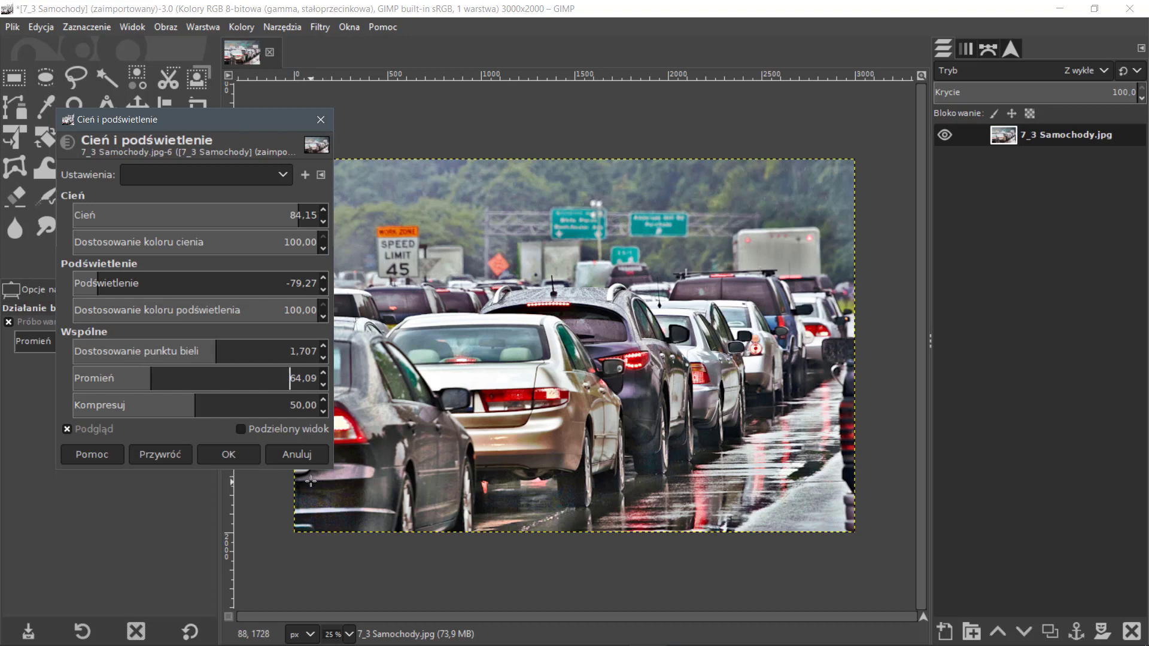
pyautogui.click(245, 455)
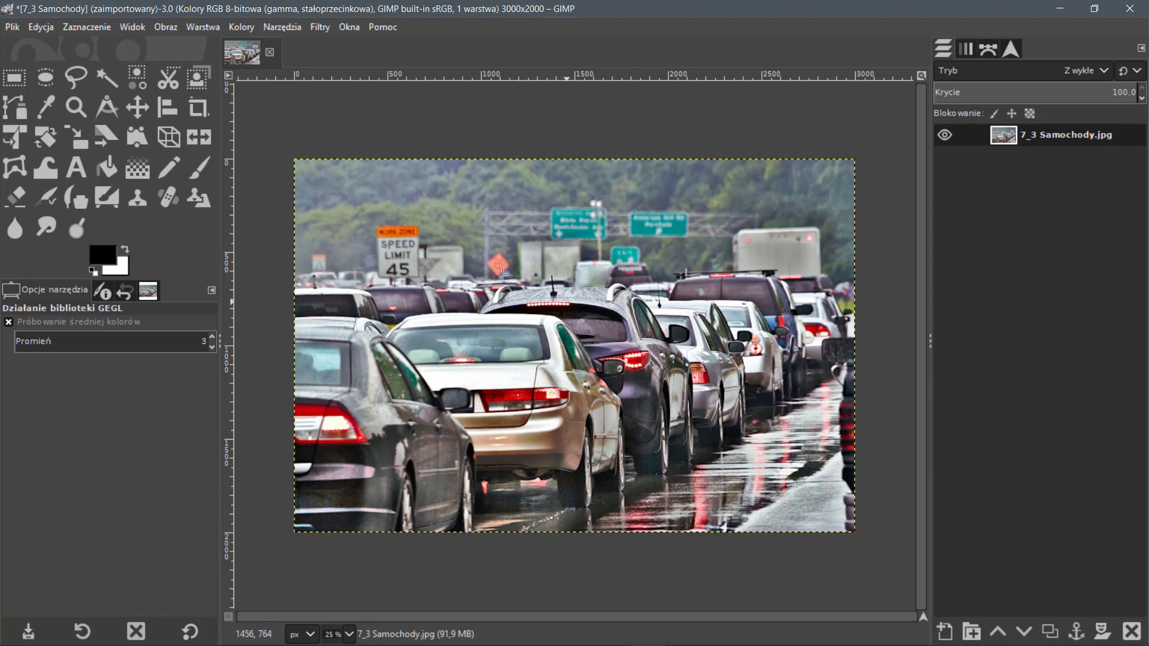
pyautogui.click(232, 28)
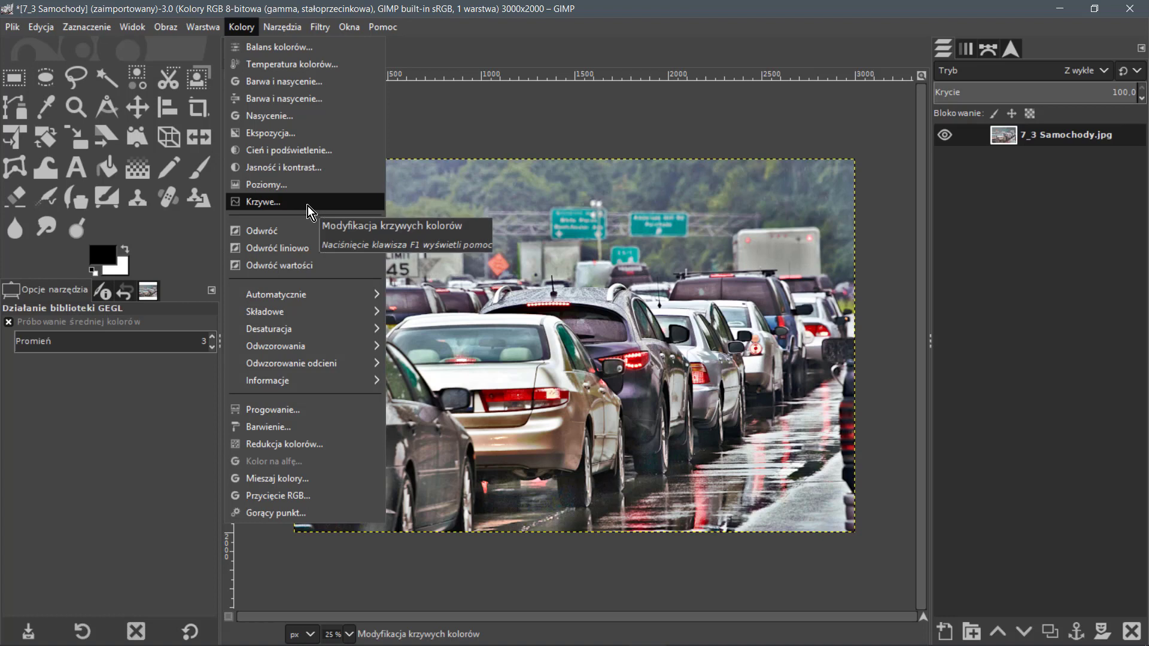
pyautogui.click(288, 139)
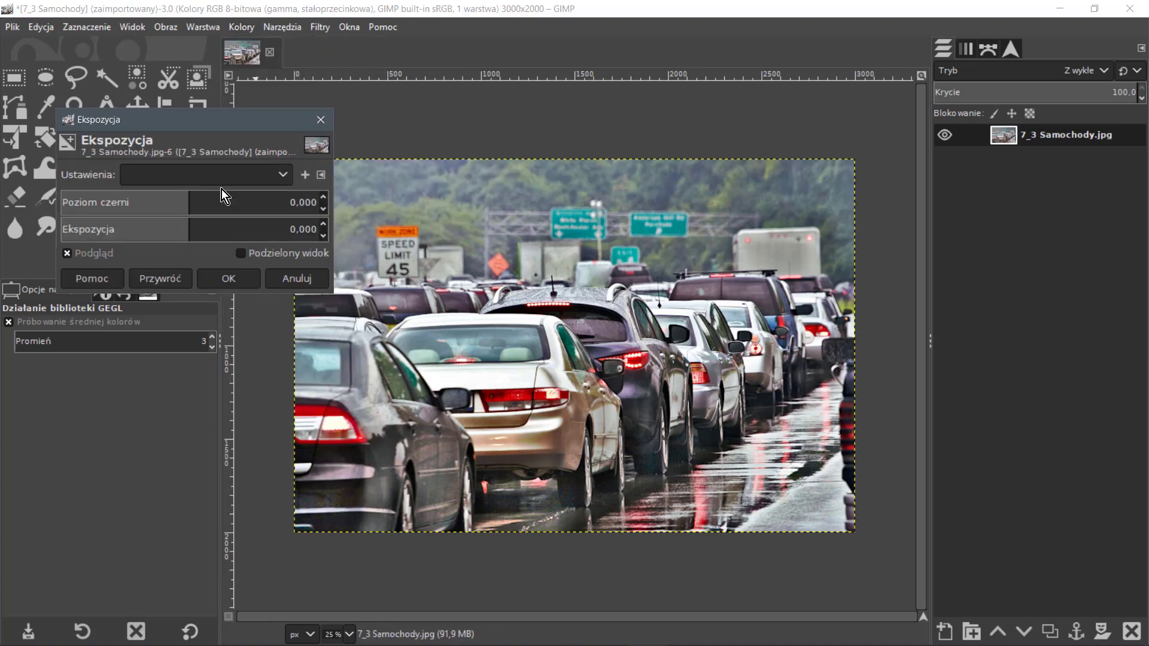
pyautogui.moveTo(192, 232); pyautogui.dragTo(203, 232)
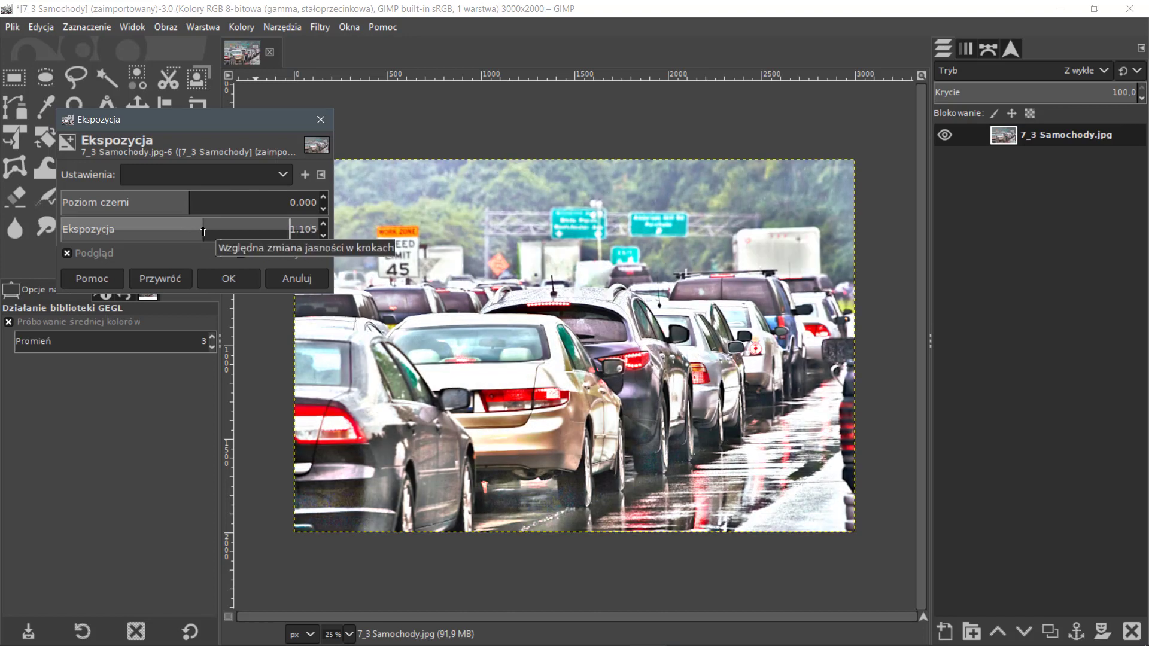
pyautogui.moveTo(203, 232); pyautogui.dragTo(186, 237)
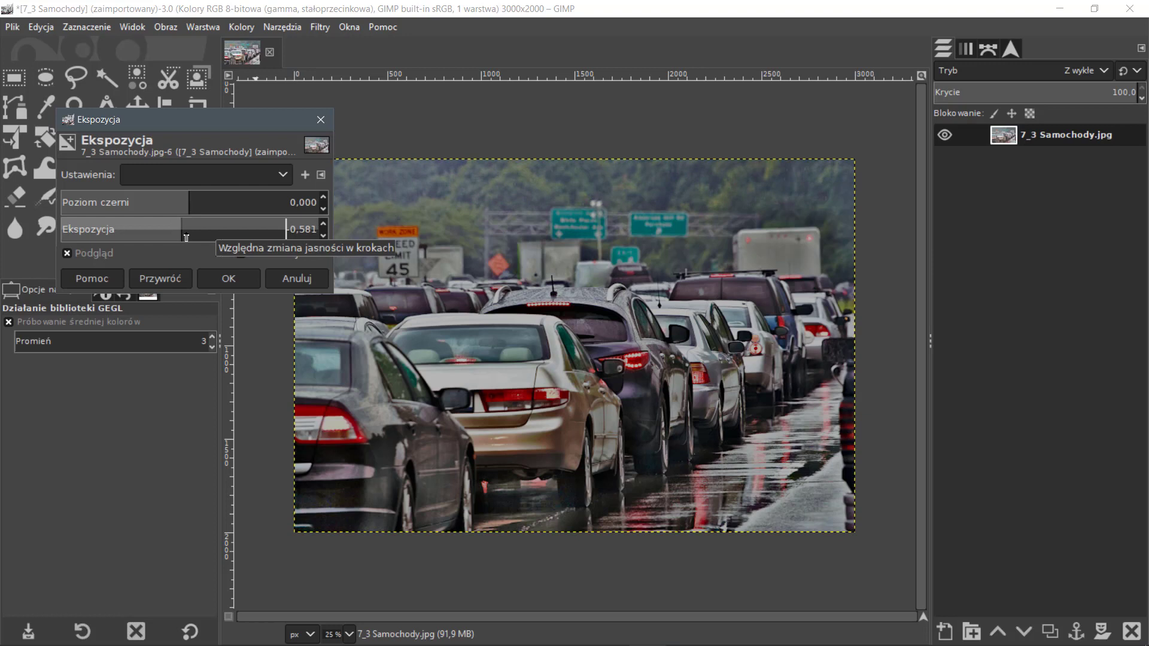
pyautogui.click(199, 201)
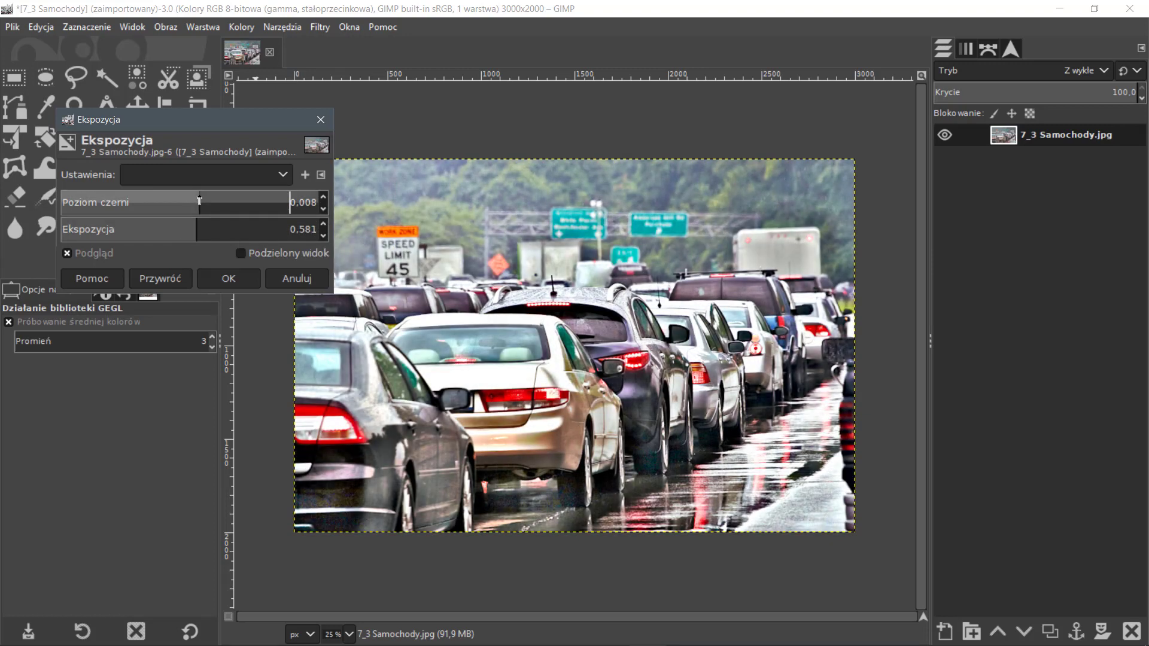
pyautogui.moveTo(199, 201); pyautogui.dragTo(216, 202)
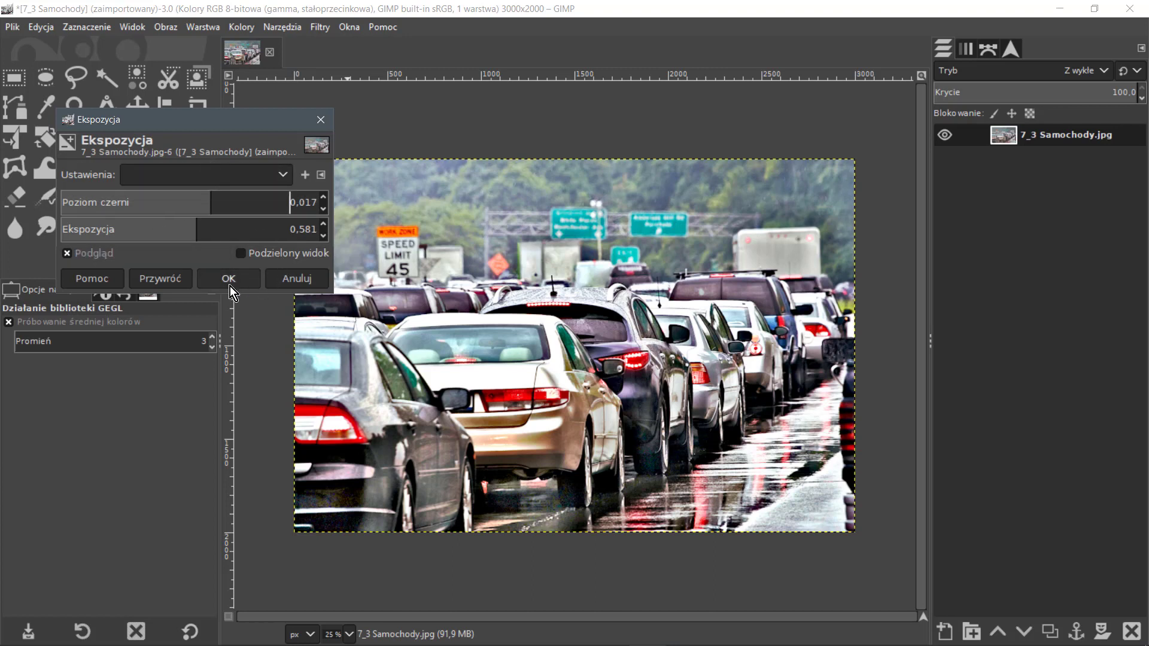
pyautogui.click(296, 281)
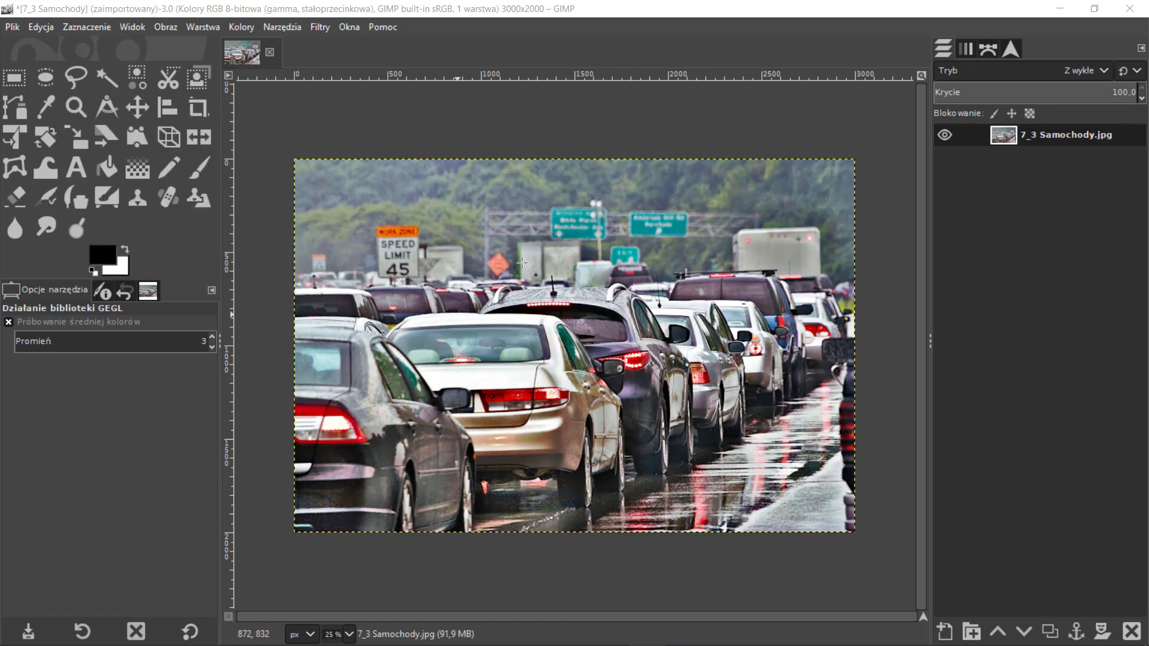